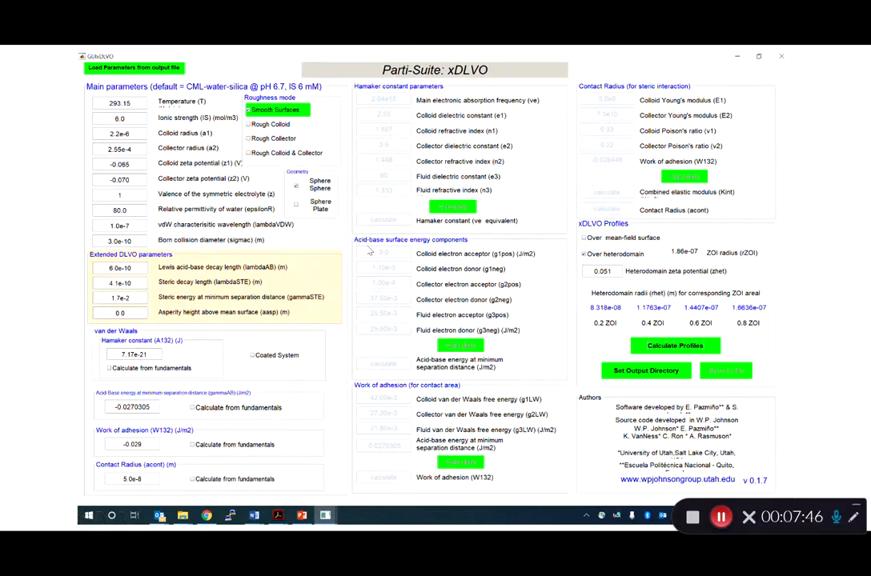
pyautogui.click(369, 251)
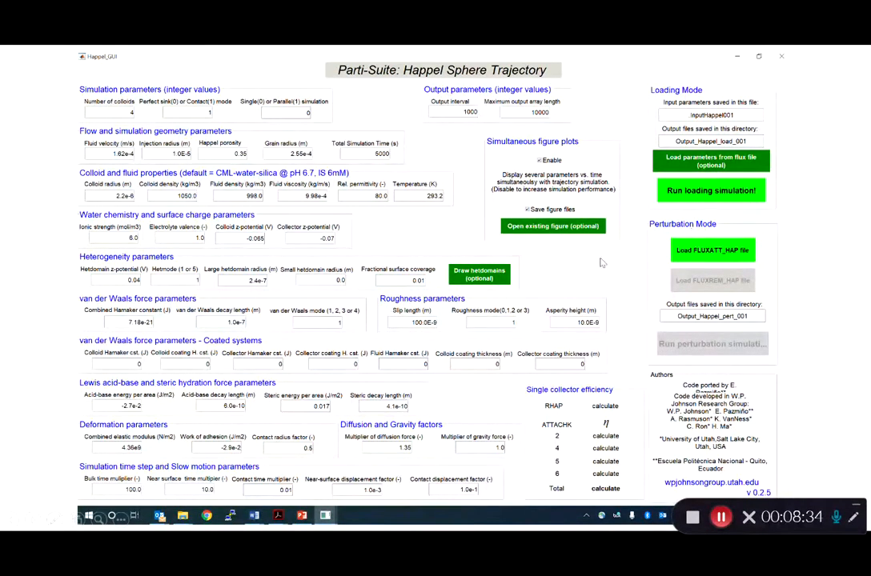
pyautogui.click(386, 292)
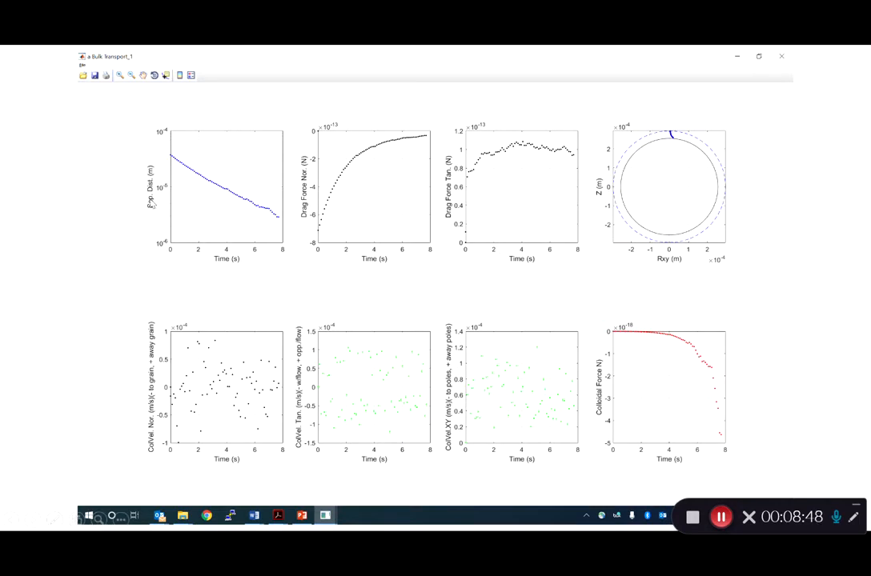
pyautogui.click(152, 200)
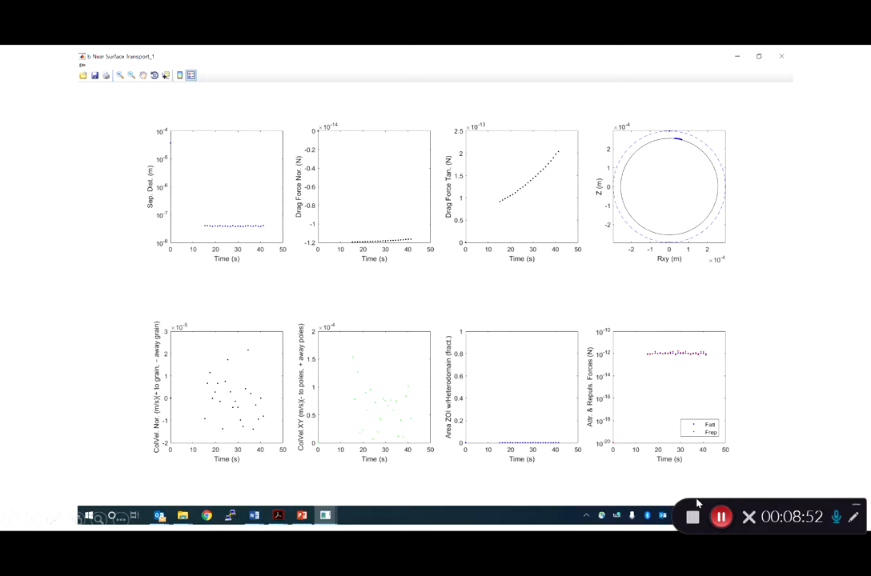
pyautogui.click(721, 517)
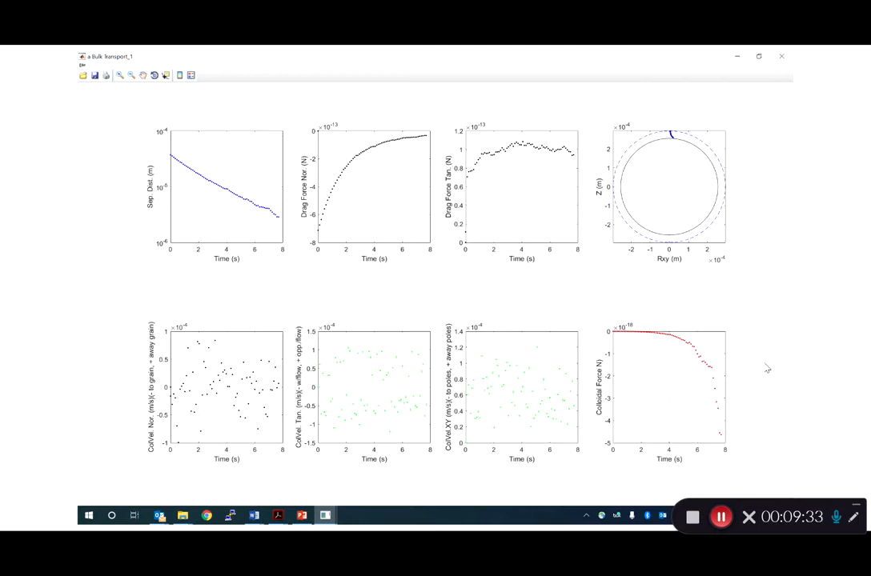
pyautogui.click(792, 296)
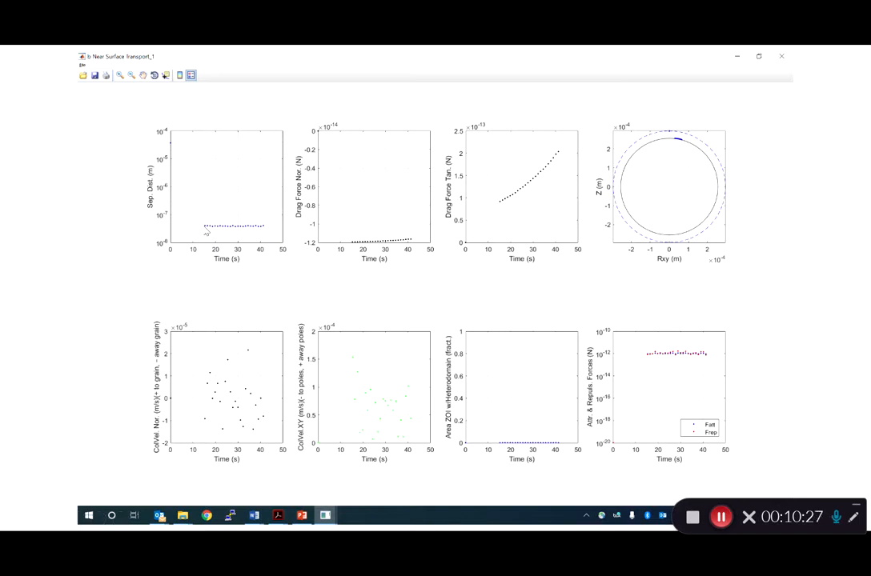
pyautogui.click(87, 226)
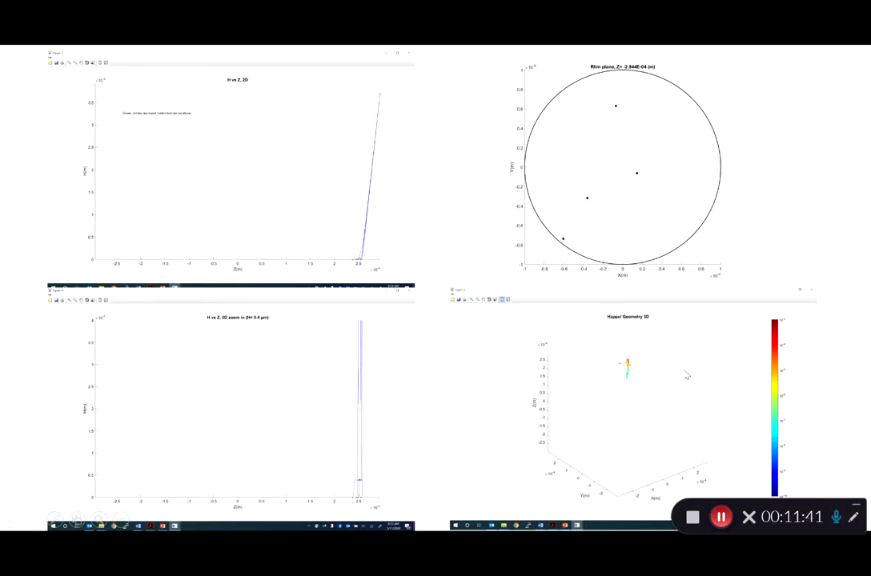
pyautogui.click(460, 241)
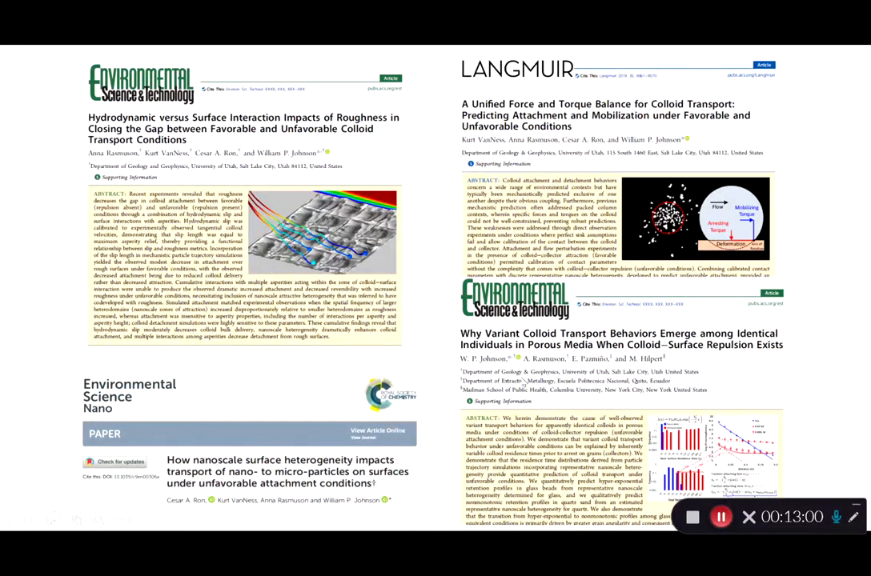
pyautogui.click(427, 307)
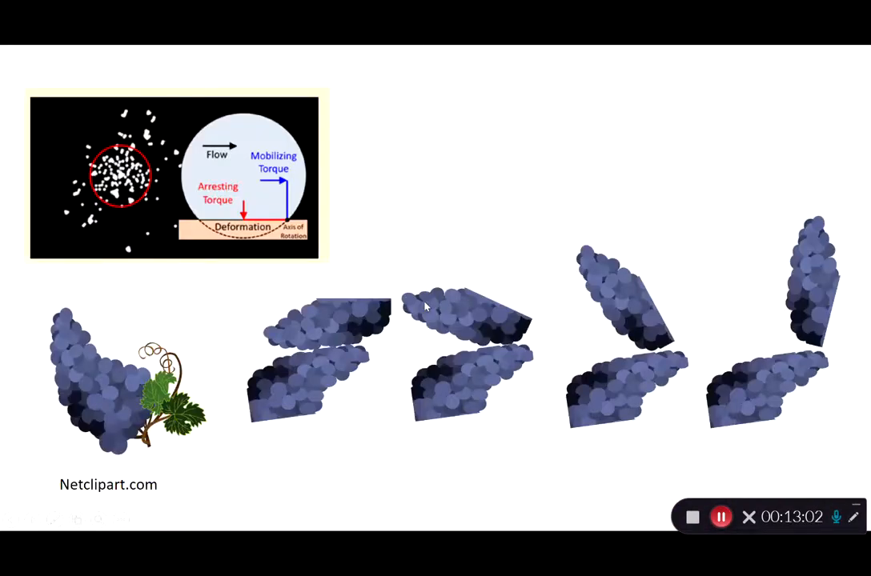
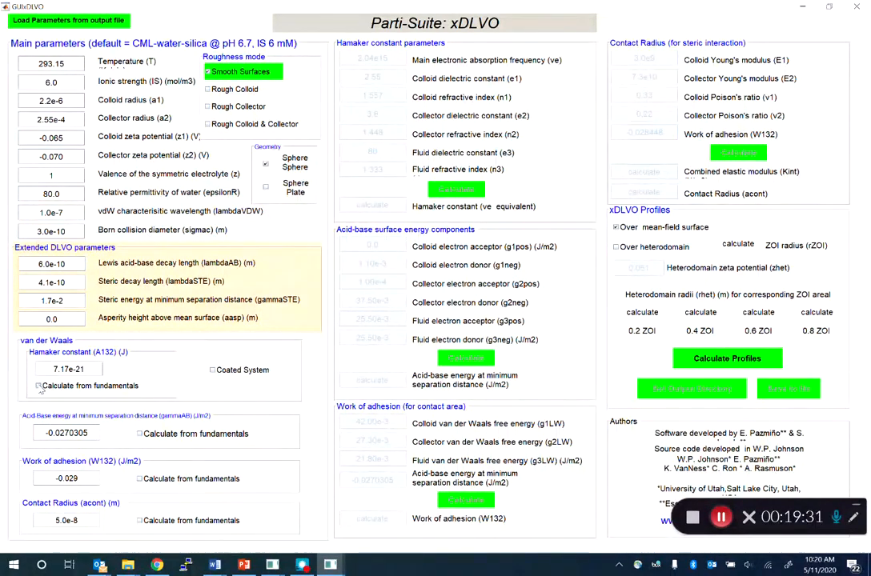
# - Examine the inputs for calculating the Hamaker constant from fundamentals and the coated system parameters, leaving both options off
pyautogui.click(38, 386)
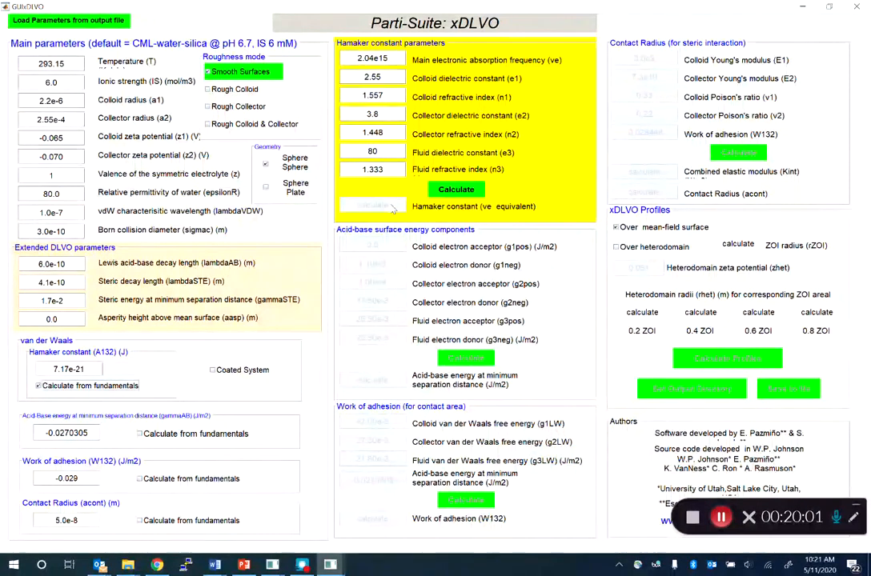
pyautogui.click(38, 385)
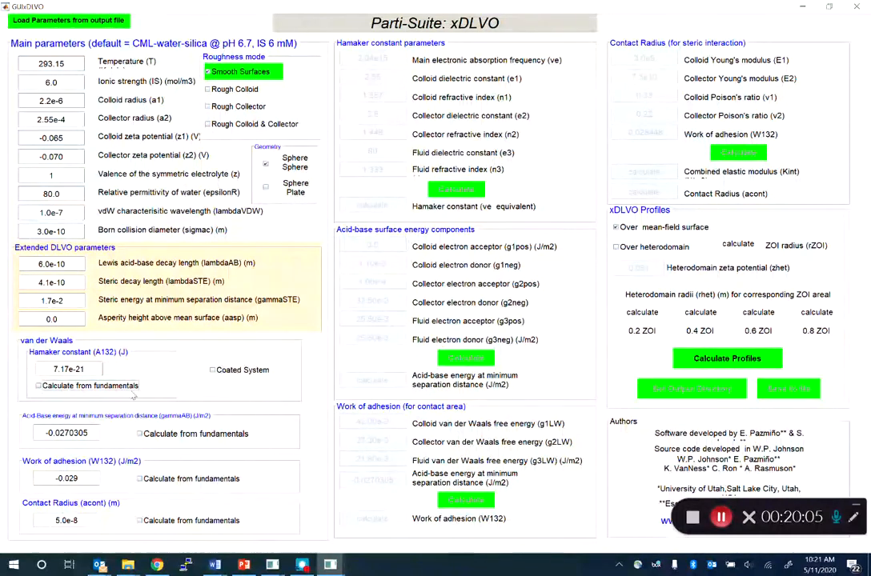
pyautogui.click(213, 370)
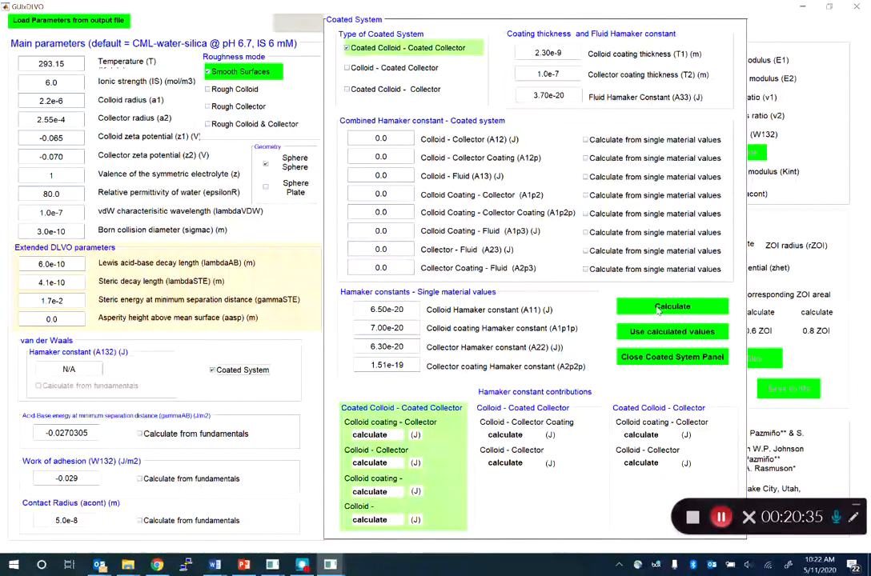
pyautogui.click(213, 370)
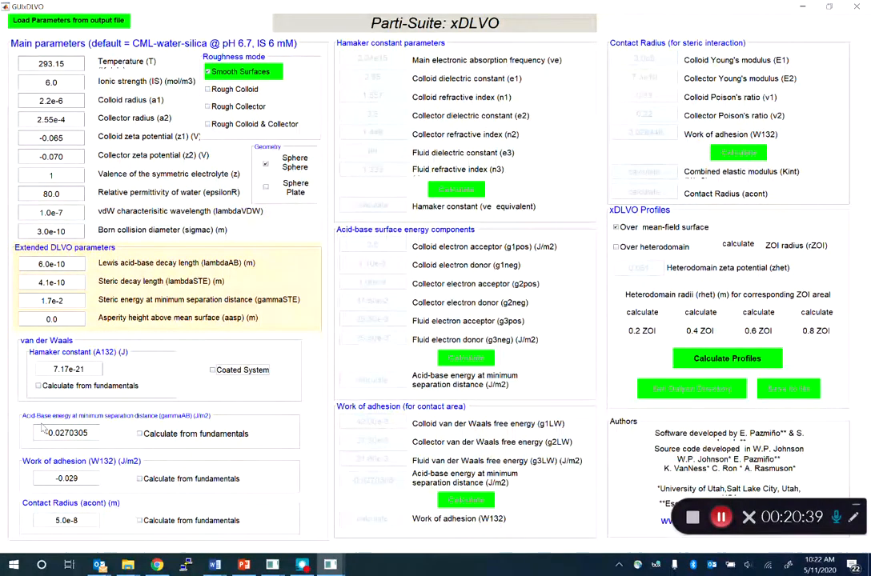
# - Examine the fundamental inputs for the acid-base energy and the work of adhesion, leaving both calculations off
pyautogui.click(140, 434)
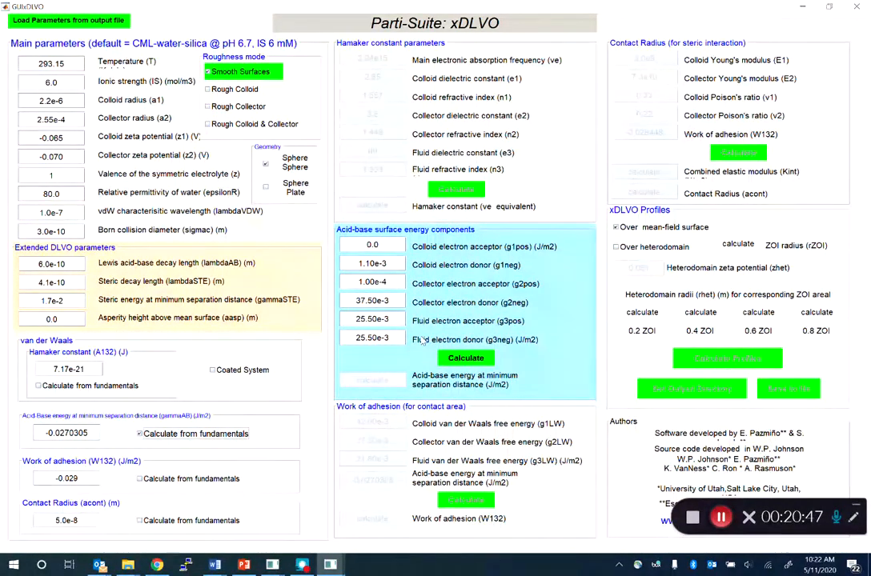
pyautogui.click(139, 433)
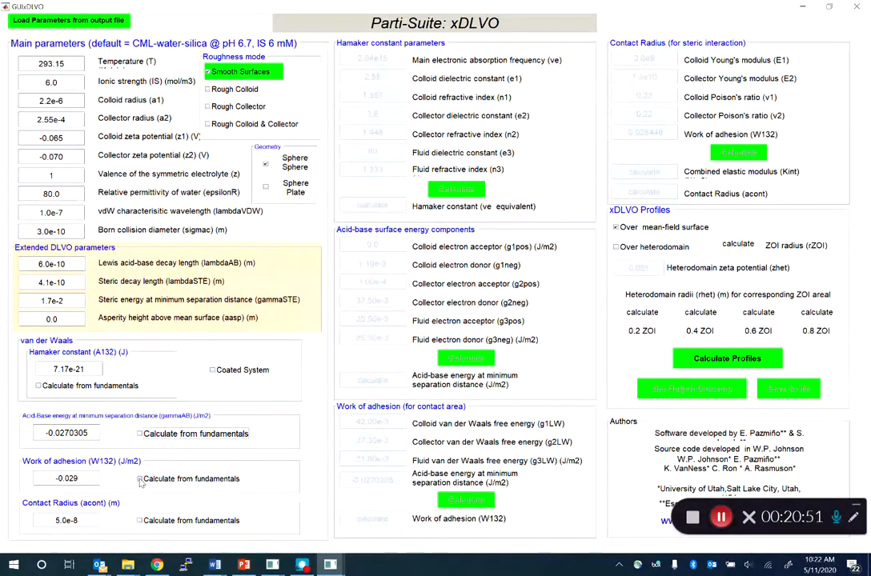
pyautogui.click(139, 479)
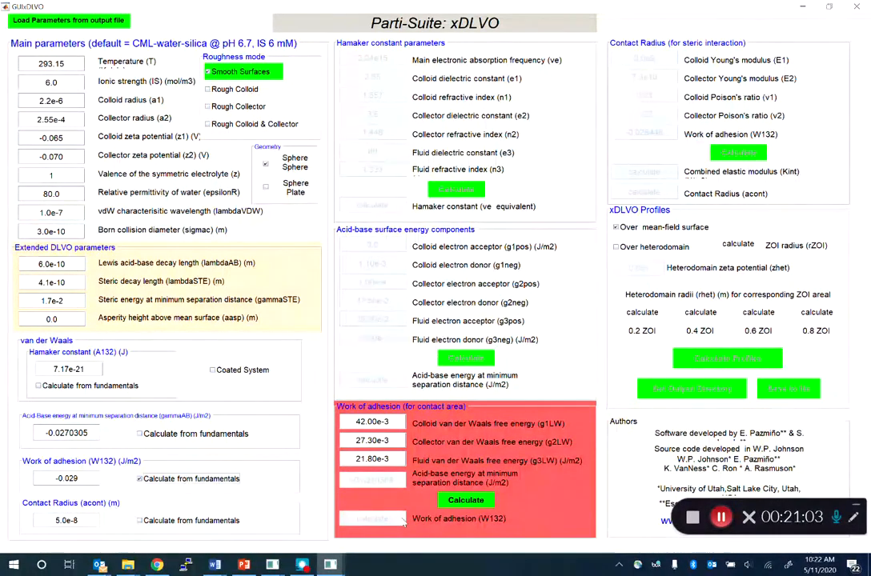
pyautogui.click(140, 479)
# - Examine the Young's modulus and Poisson's ratio inputs for calculating the contact radius from fundamentals, leaving that calculation off
pyautogui.click(140, 521)
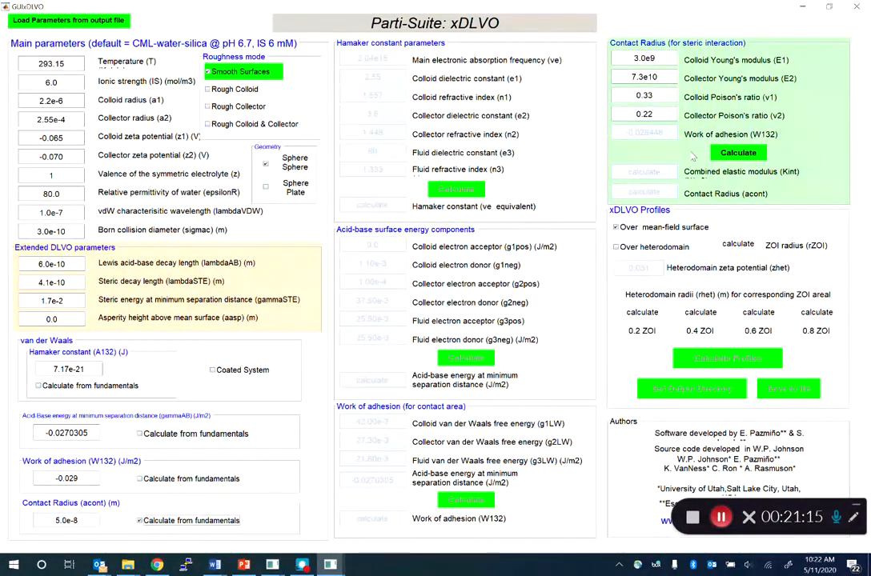
pyautogui.click(712, 153)
pyautogui.click(140, 521)
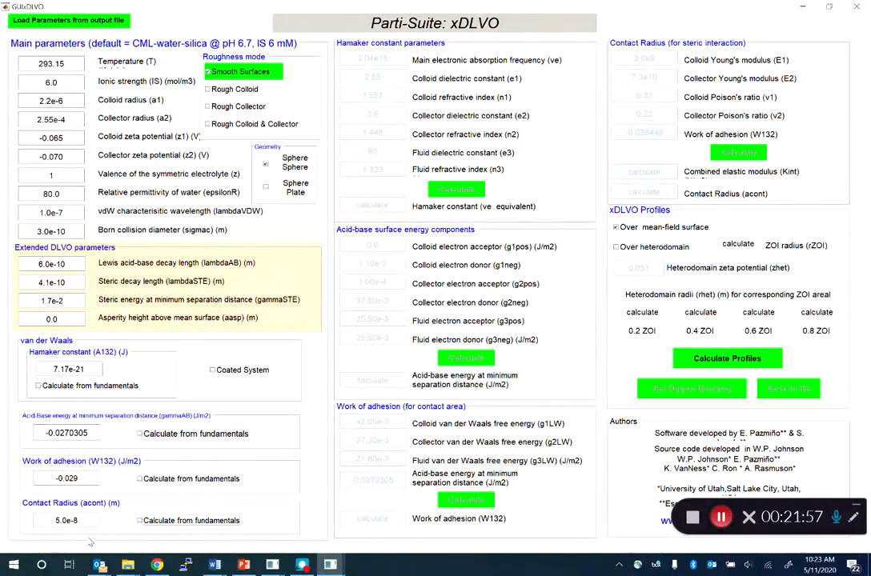
# - Calculate the xDLVO profiles over the heterodomain instead of the mean-field surface
pyautogui.click(615, 248)
pyautogui.click(712, 361)
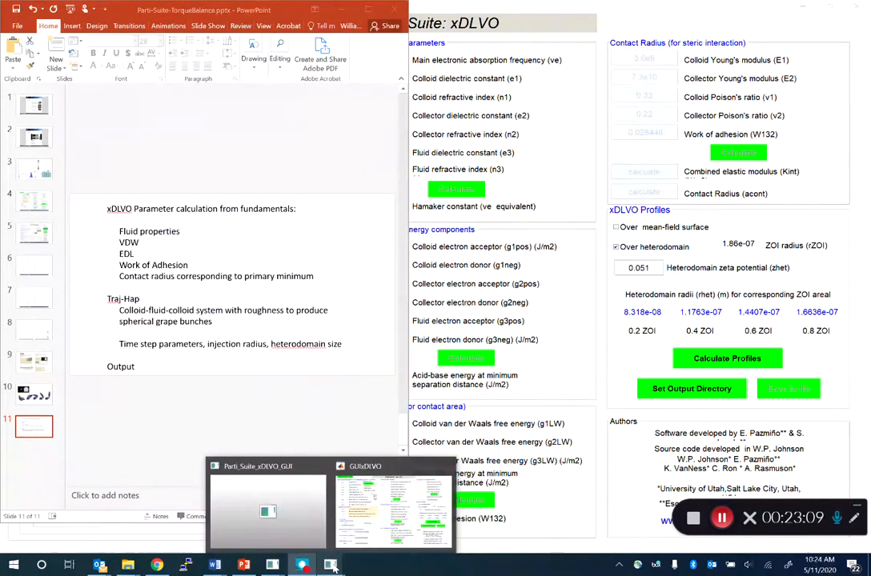
# - Switch to the maximized Happel Sphere Trajectory model and set the number of colloids to 2
pyautogui.moveTo(273, 566)
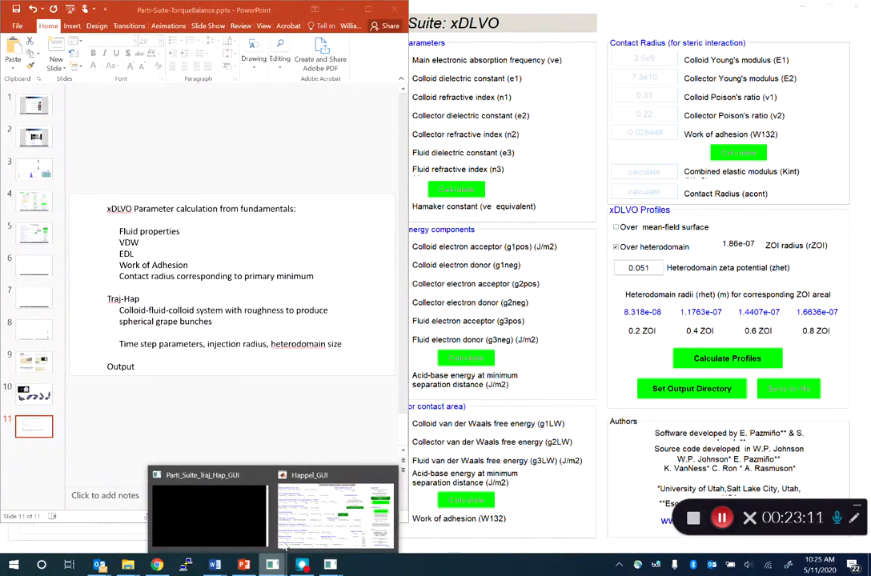
pyautogui.click(288, 475)
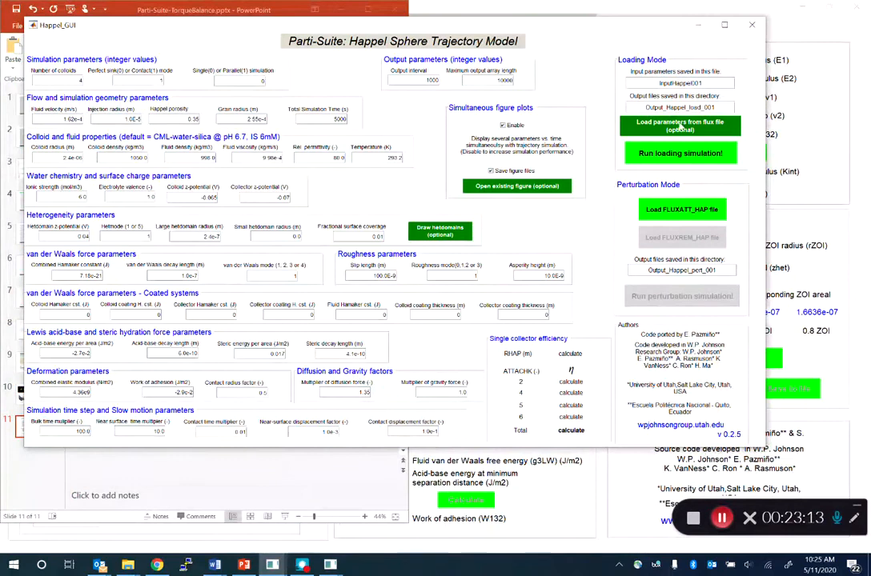
pyautogui.click(724, 25)
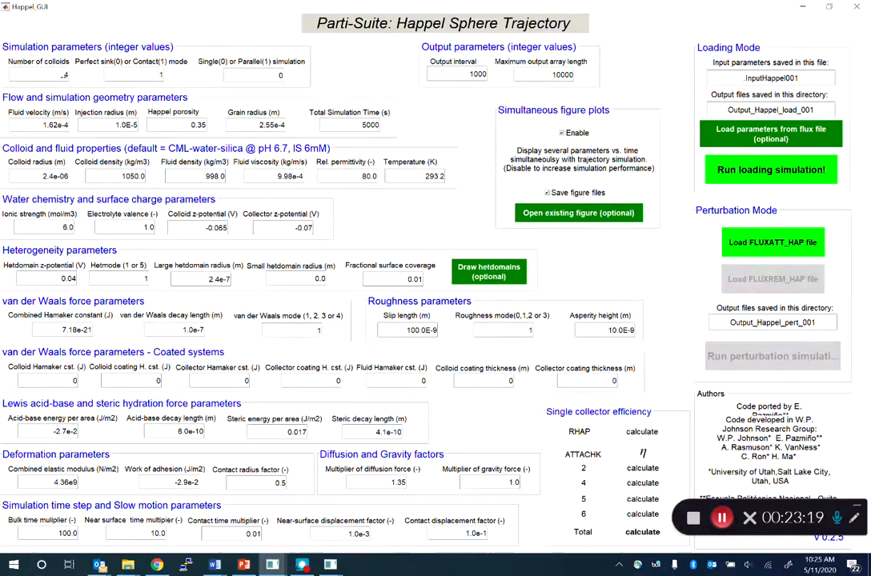
pyautogui.write('2')
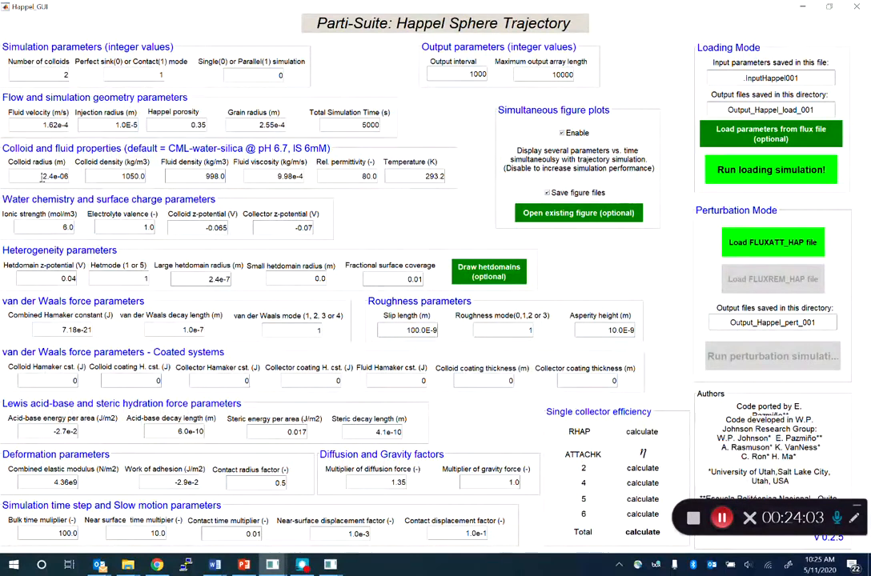
# - Set the colloid radius to 10e-06 m
pyautogui.moveTo(43, 175); pyautogui.dragTo(52, 175)
pyautogui.write('10')
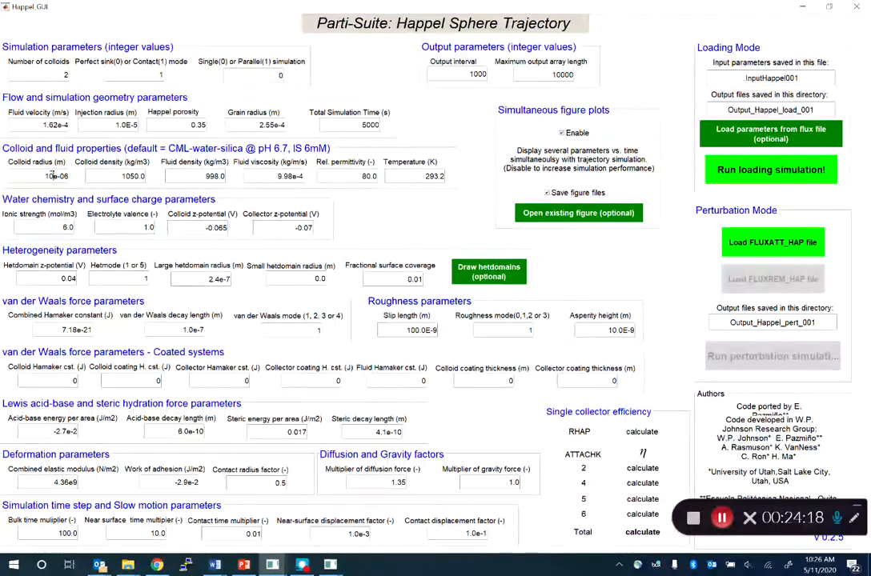
pyautogui.click(104, 177)
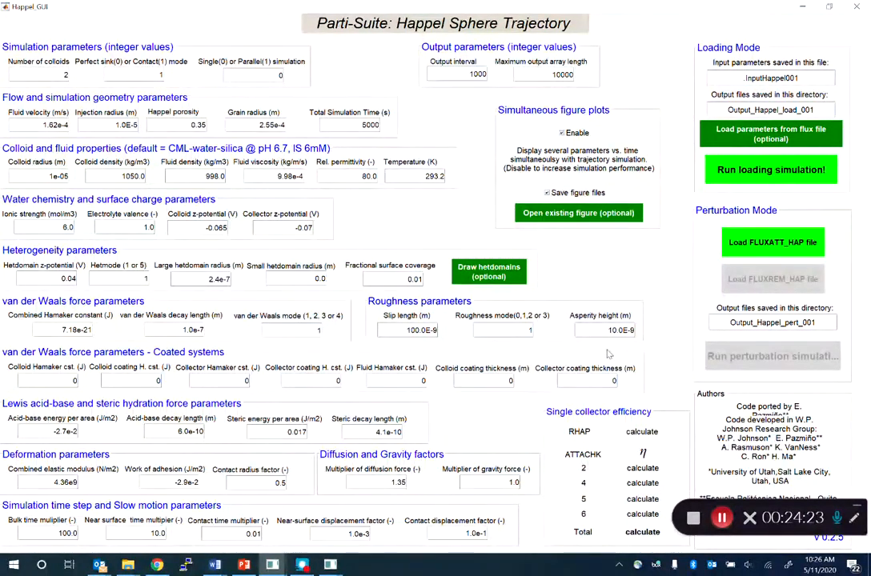
# - Set the asperity height to 1e-06 m and the fluid velocity to 1.62e-05 m/s
pyautogui.moveTo(609, 330); pyautogui.dragTo(623, 330)
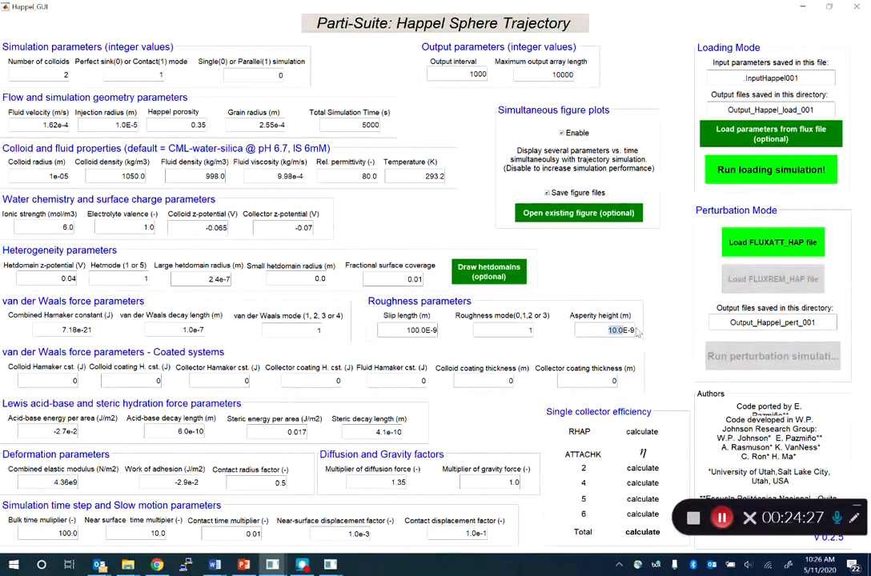
pyautogui.click(631, 330)
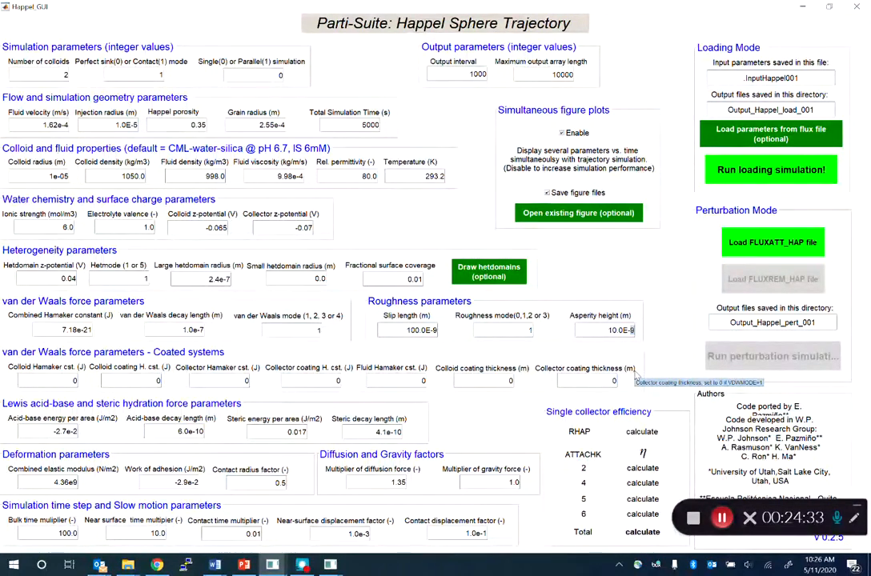
pyautogui.click(659, 315)
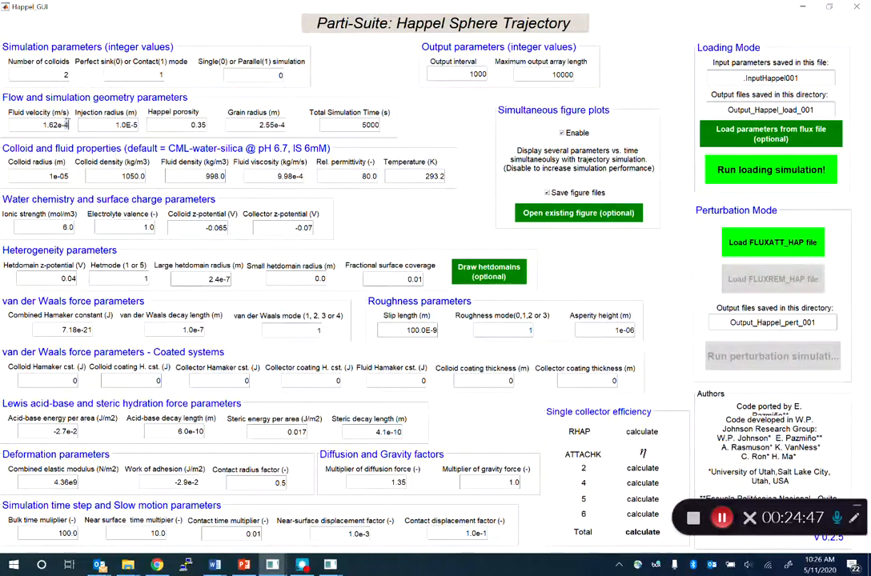
pyautogui.click(42, 143)
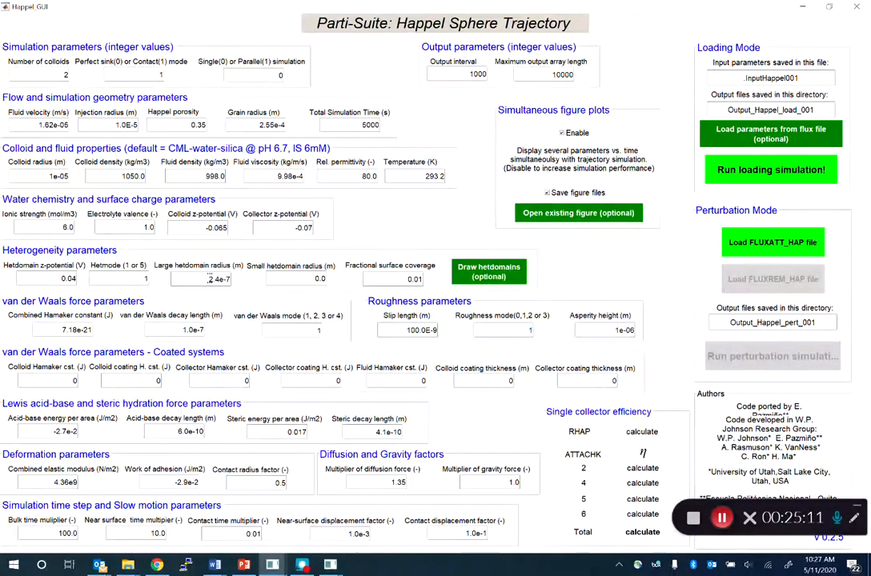
pyautogui.moveTo(183, 278); pyautogui.dragTo(217, 278)
pyautogui.click(202, 277)
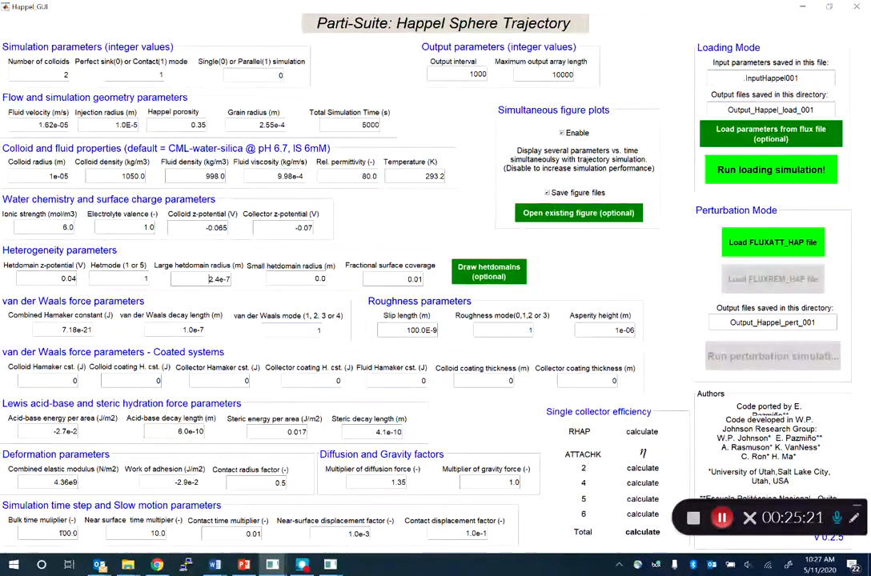
# - Set the bulk time multiplier to 10 and the near-surface time multiplier to 3
pyautogui.click(66, 533)
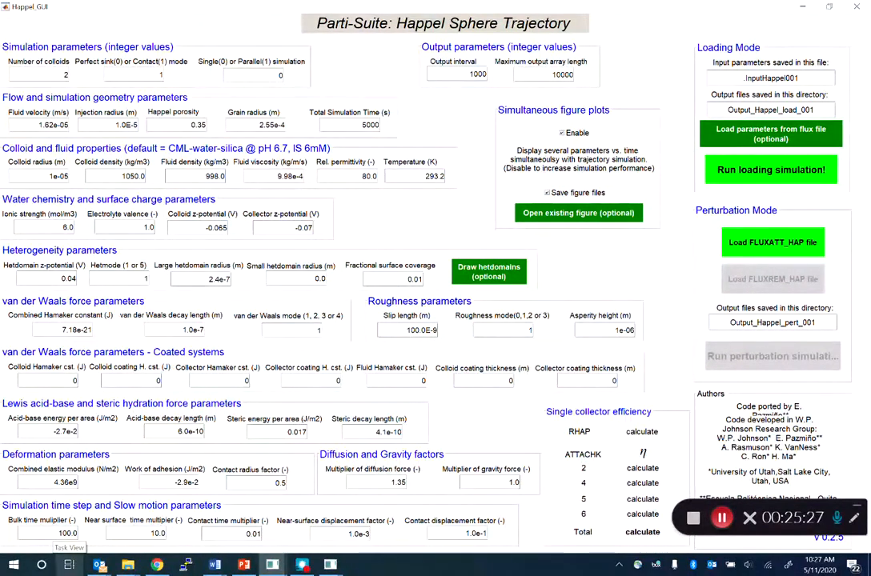
pyautogui.press('BackSpace')
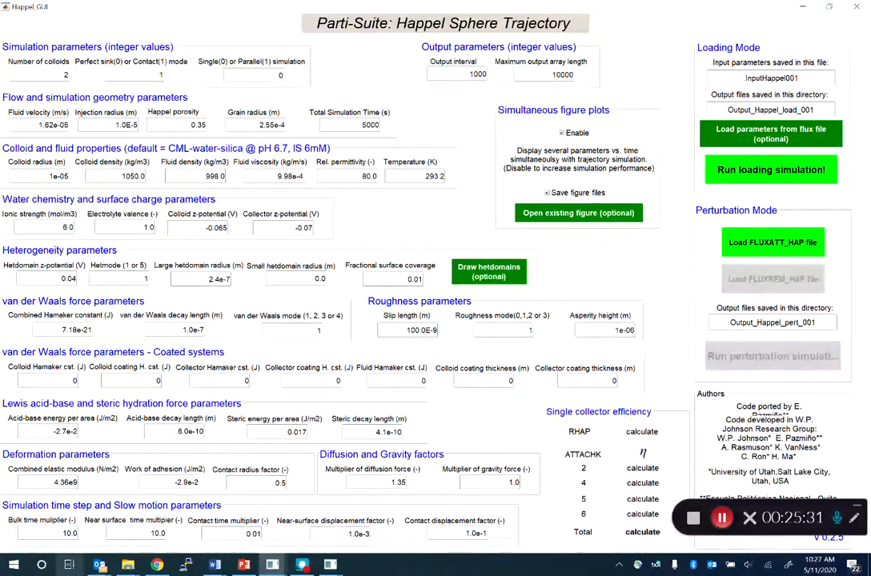
pyautogui.click(159, 532)
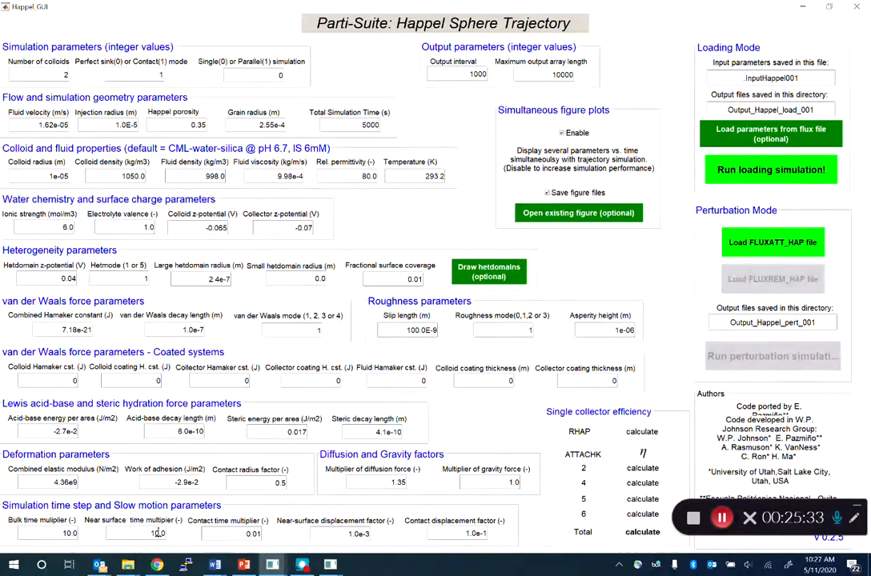
pyautogui.press('BackSpace')
pyautogui.press('BackSpace')
pyautogui.write('3')
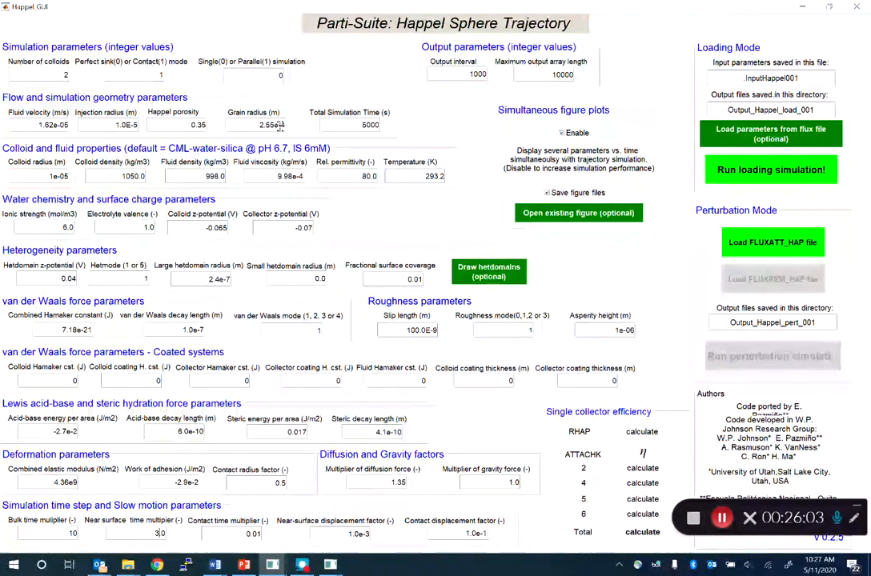
# - Run the loading simulation with the current trajectory parameters
pyautogui.click(764, 171)
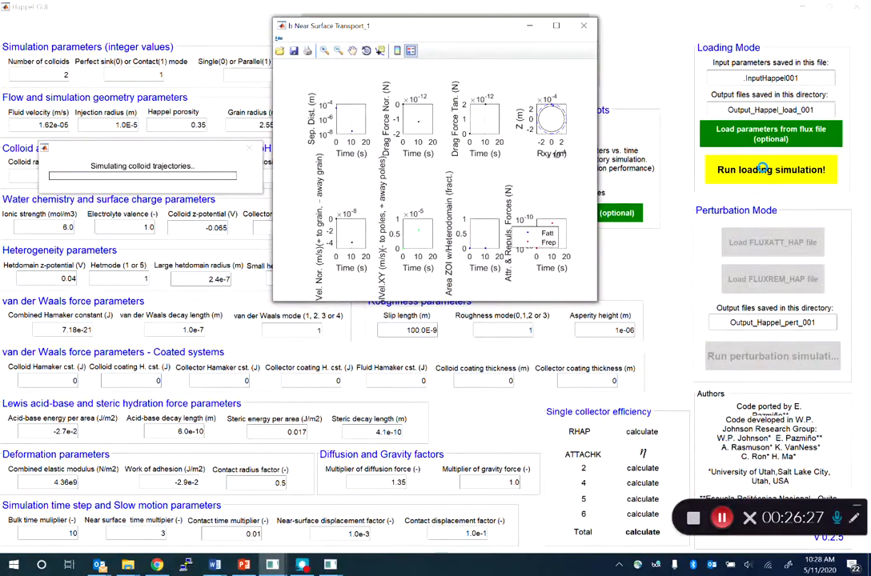
# - Enlarge the first colloid's near-surface transport plots, then dismiss the completed simulation and return to the Happel parameters
pyautogui.click(557, 27)
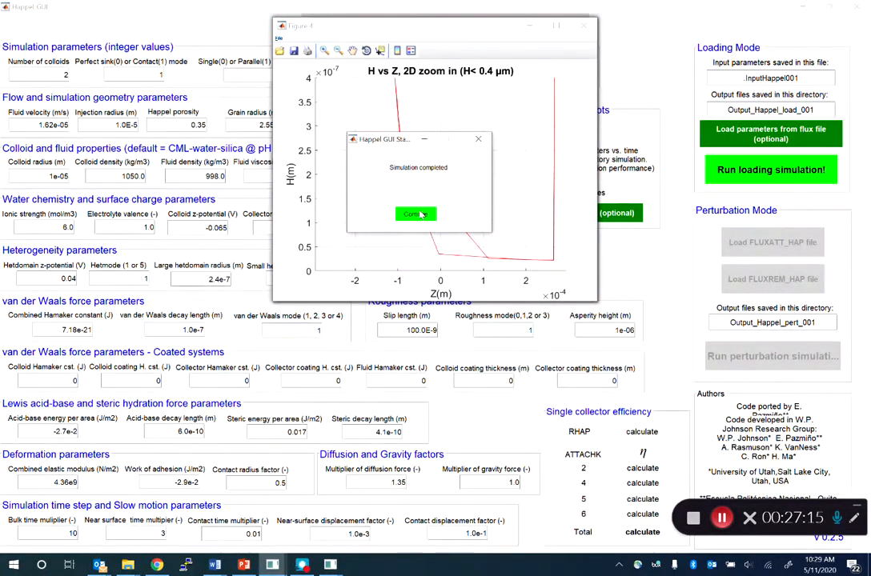
pyautogui.click(418, 214)
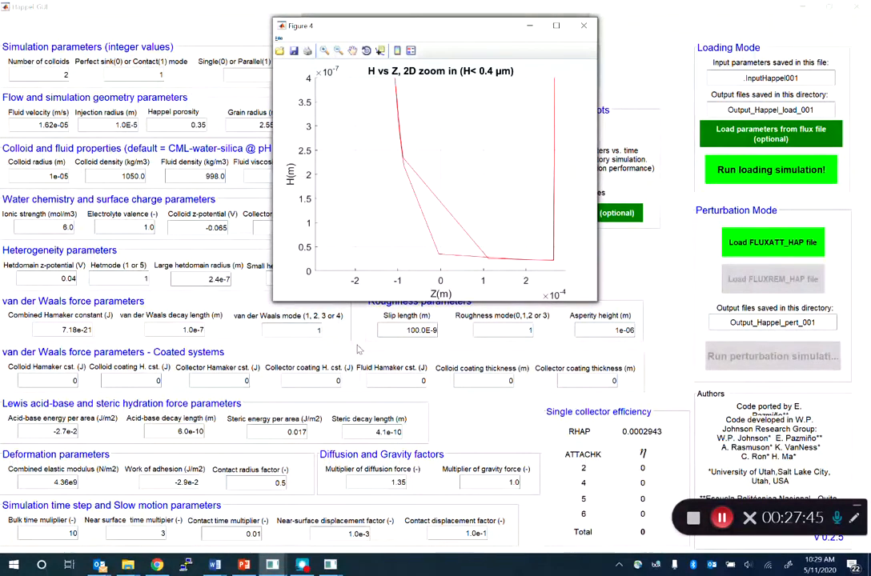
pyautogui.click(335, 347)
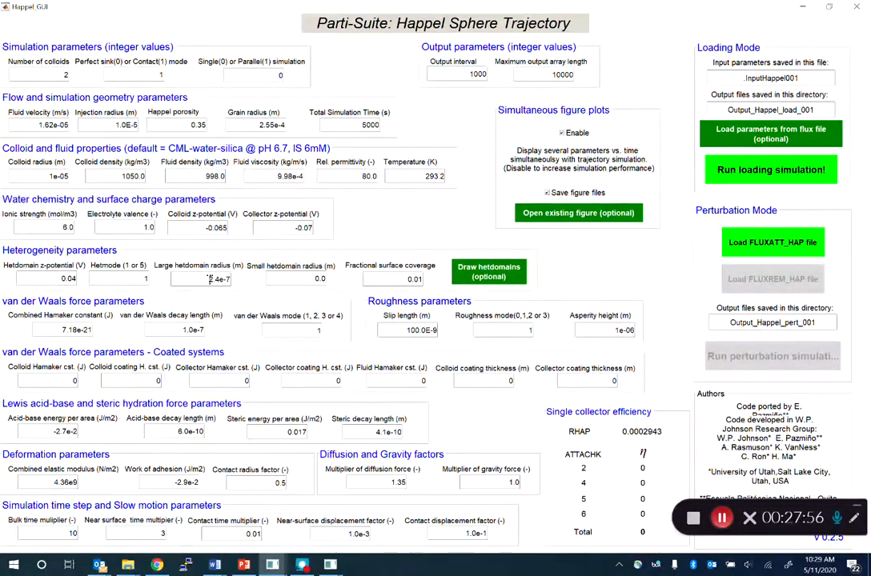
# - Set the large heterodomain radius to 6e-07 m in the heterogeneity parameters
pyautogui.moveTo(209, 279); pyautogui.dragTo(218, 278)
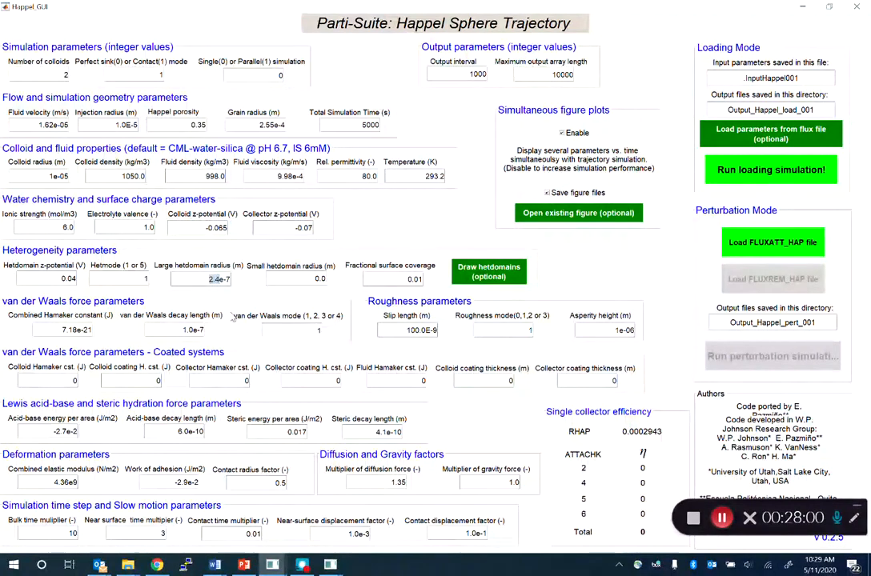
pyautogui.write('6')
pyautogui.click(602, 275)
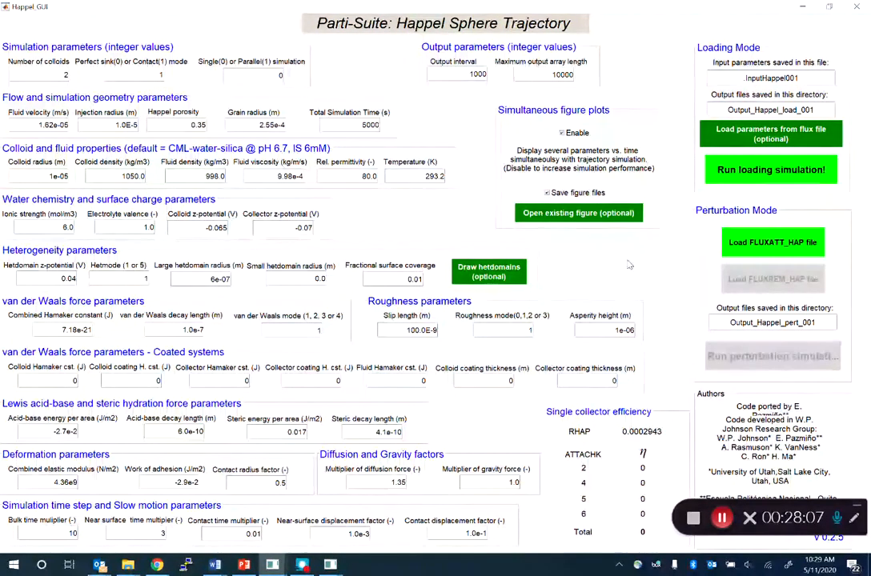
# - Run the loading simulation with the larger heterodomain radius and enlarge the second colloid's in-contact transport plots
pyautogui.click(742, 171)
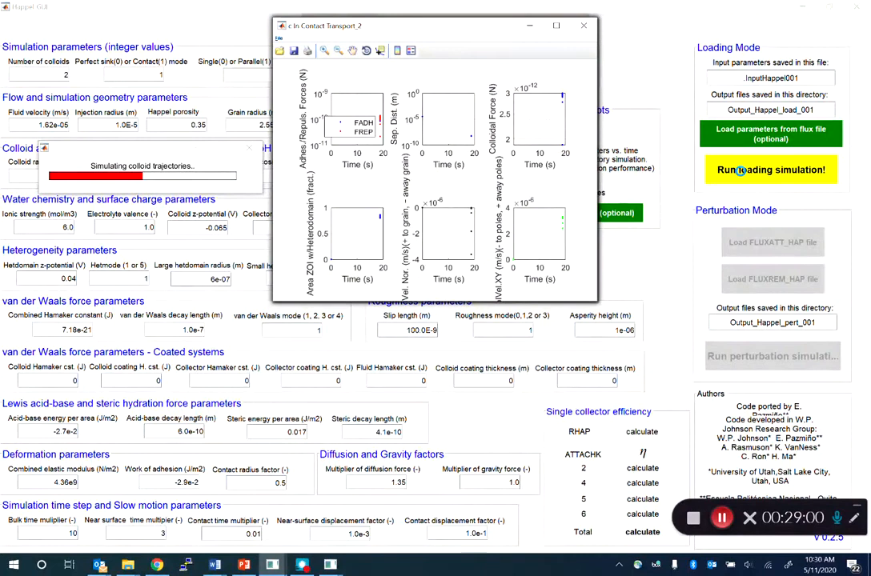
pyautogui.click(557, 28)
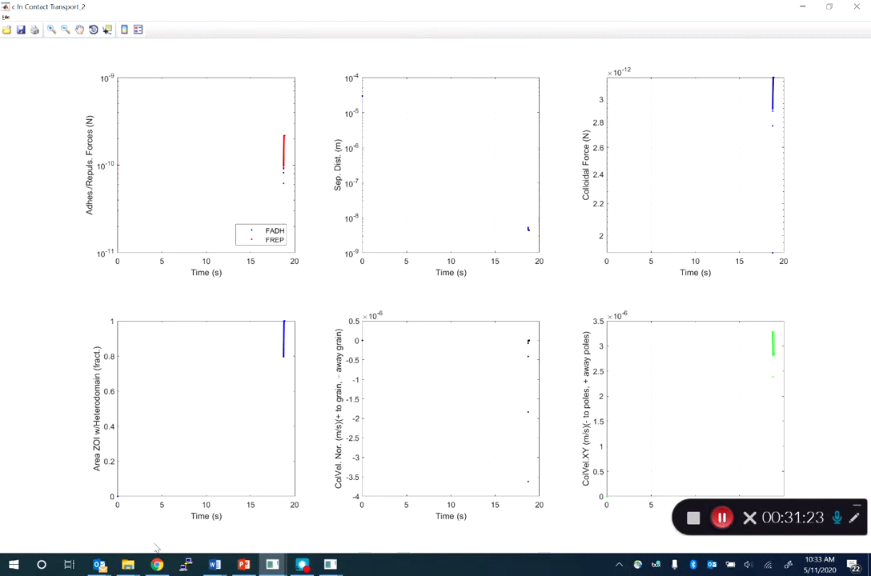
pyautogui.click(302, 566)
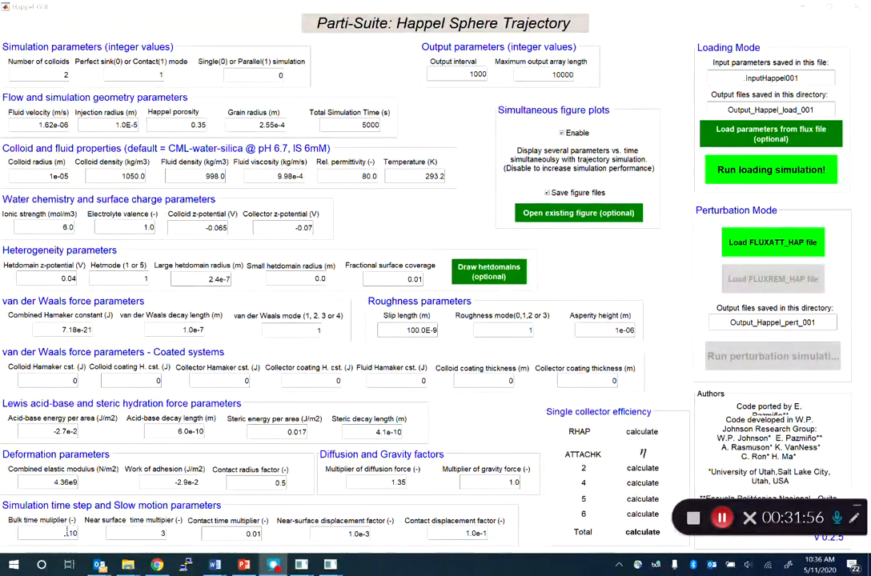
# - Run the loading simulation at 1.62e-06 m/s fluid velocity, enlarging the second colloid's near-surface transport plots and dismissing the completed run
pyautogui.click(725, 171)
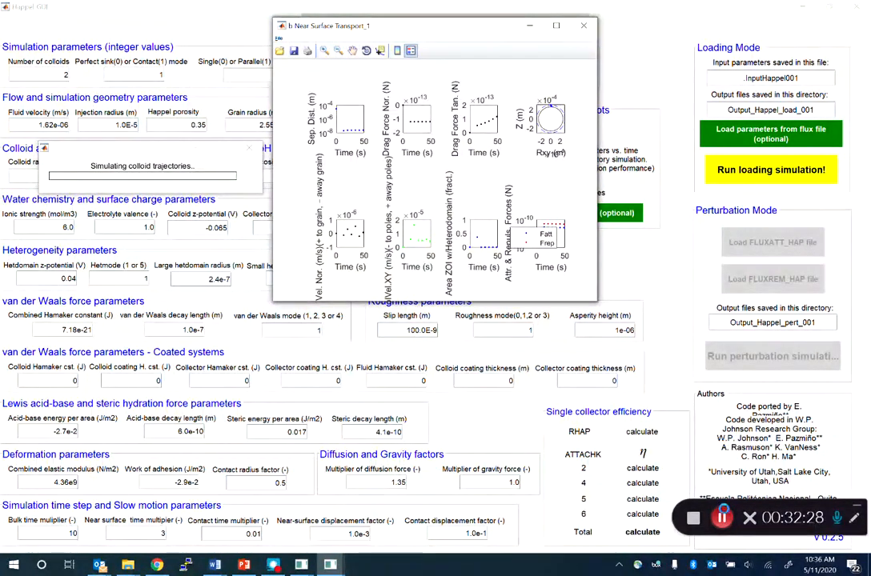
pyautogui.click(273, 567)
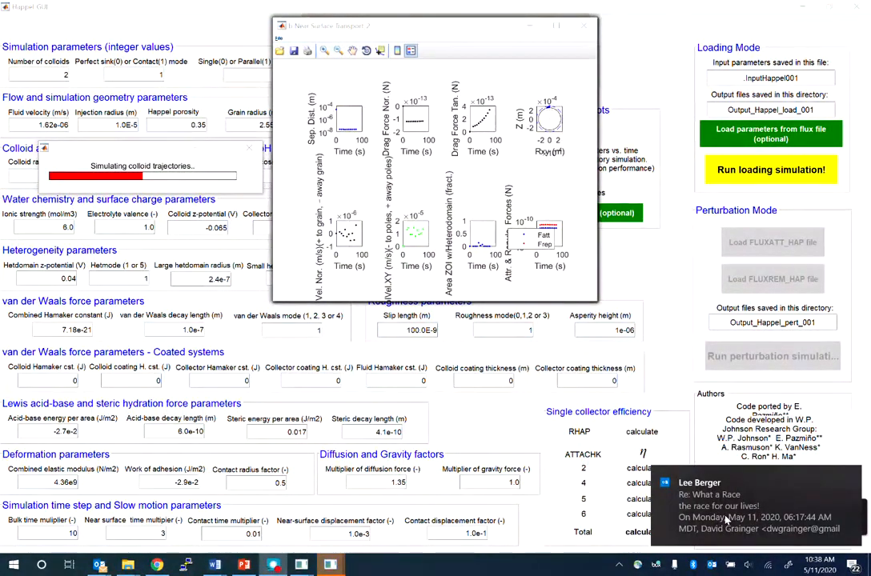
pyautogui.click(556, 26)
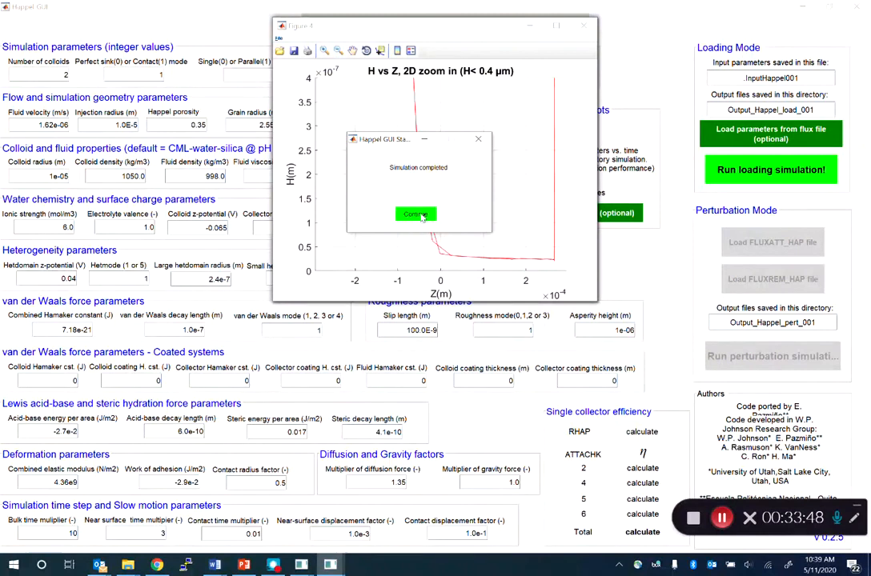
pyautogui.click(416, 215)
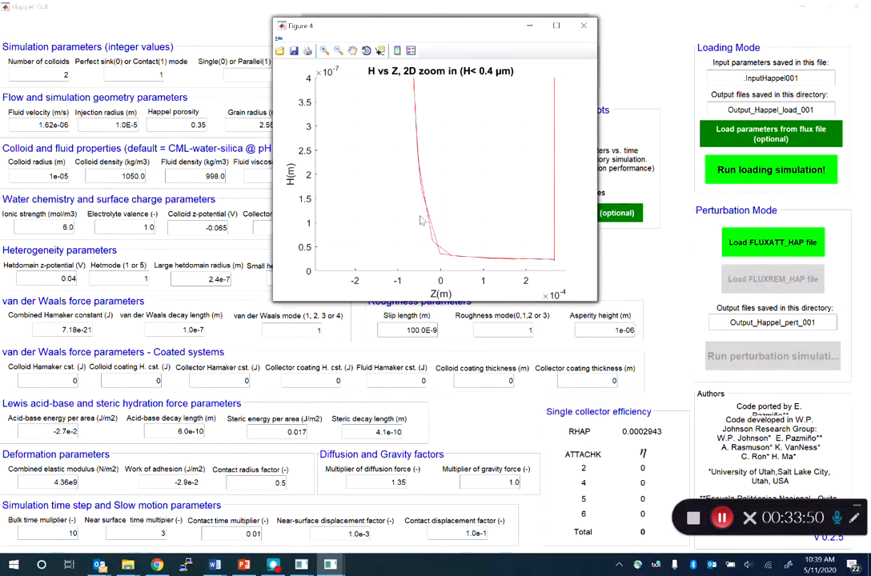
pyautogui.click(162, 18)
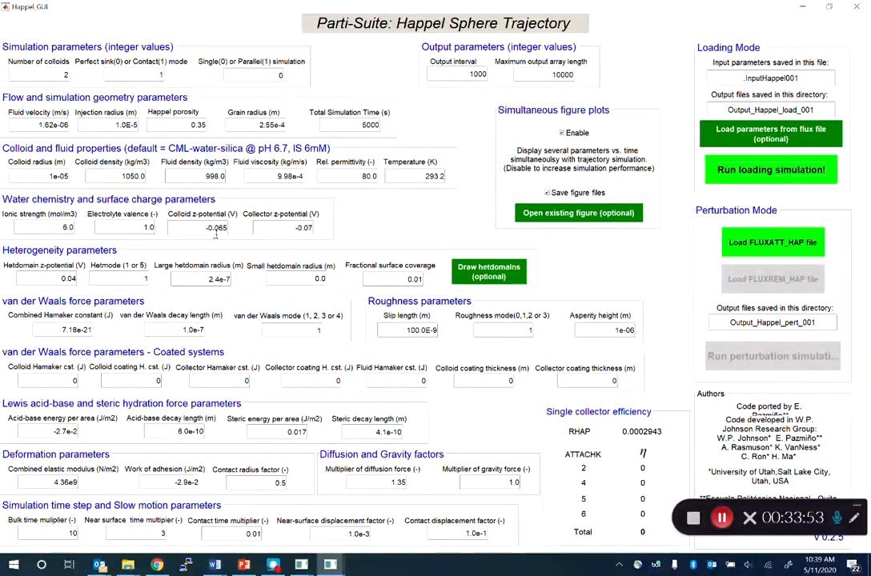
# - Set the large heterodomain radius to 6.0e-7 m for the slower fluid velocity case
pyautogui.moveTo(209, 278); pyautogui.dragTo(219, 279)
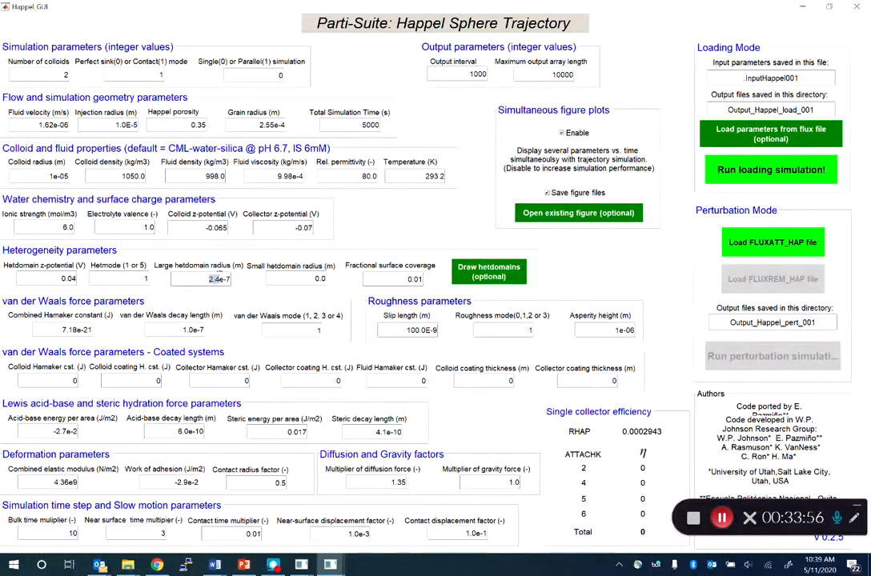
pyautogui.write('6.0')
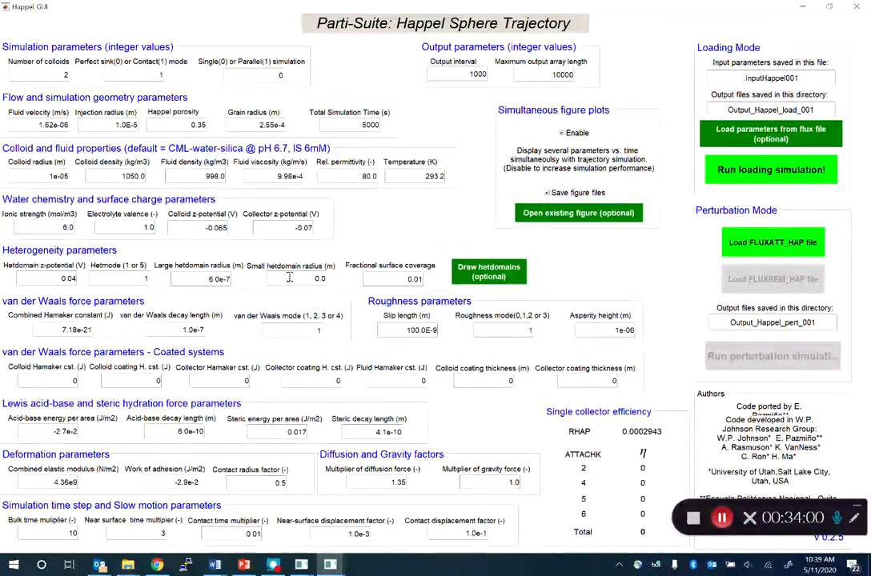
pyautogui.click(630, 246)
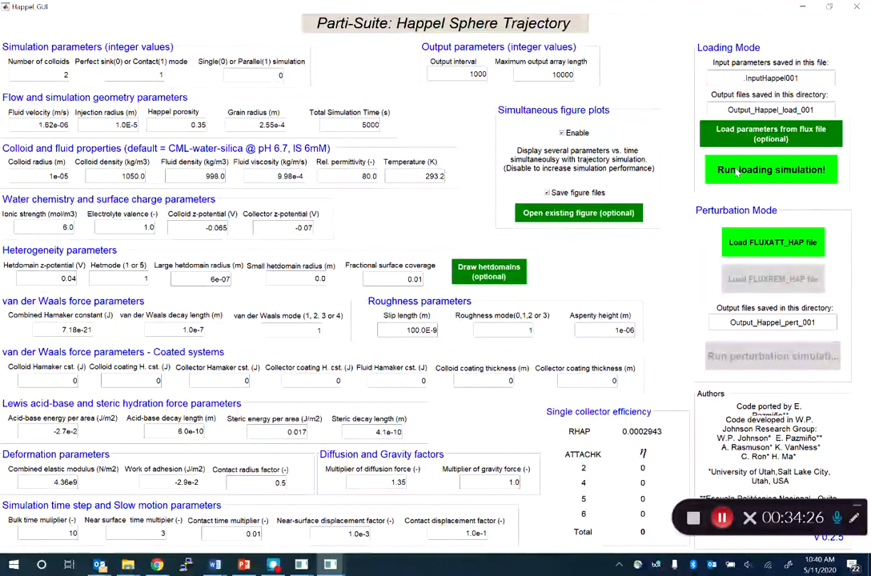
# - Run the loading simulation with the 6e-07 m heterodomains and enlarge the first colloid's near-surface transport plots
pyautogui.click(737, 172)
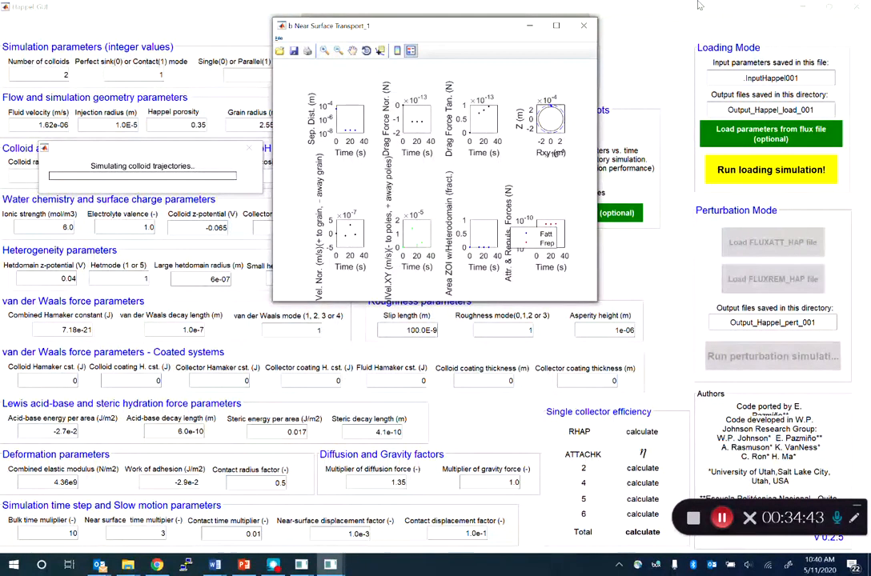
pyautogui.click(556, 26)
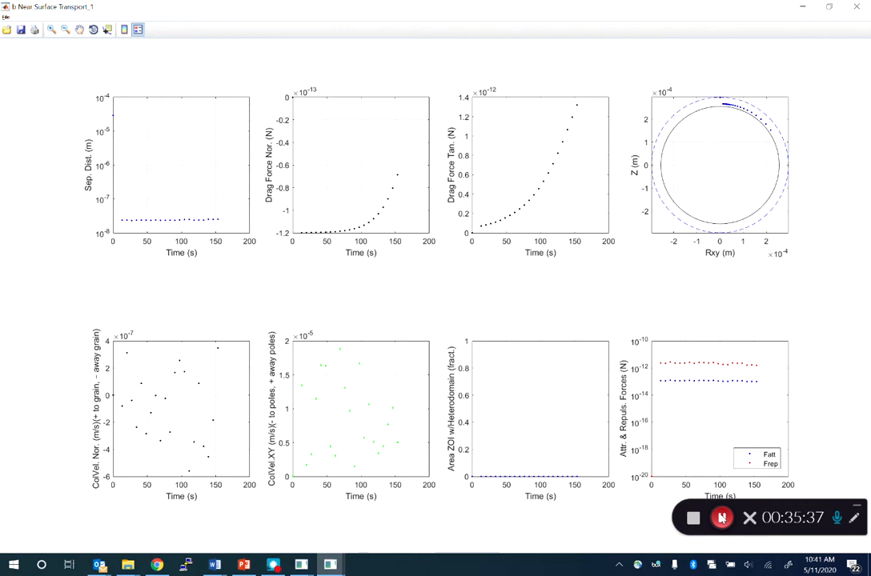
pyautogui.click(276, 567)
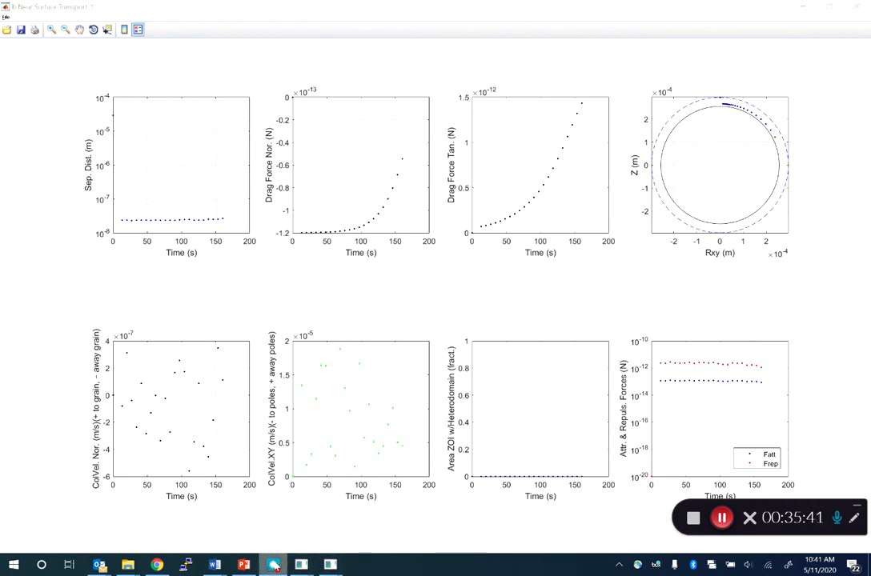
pyautogui.click(274, 565)
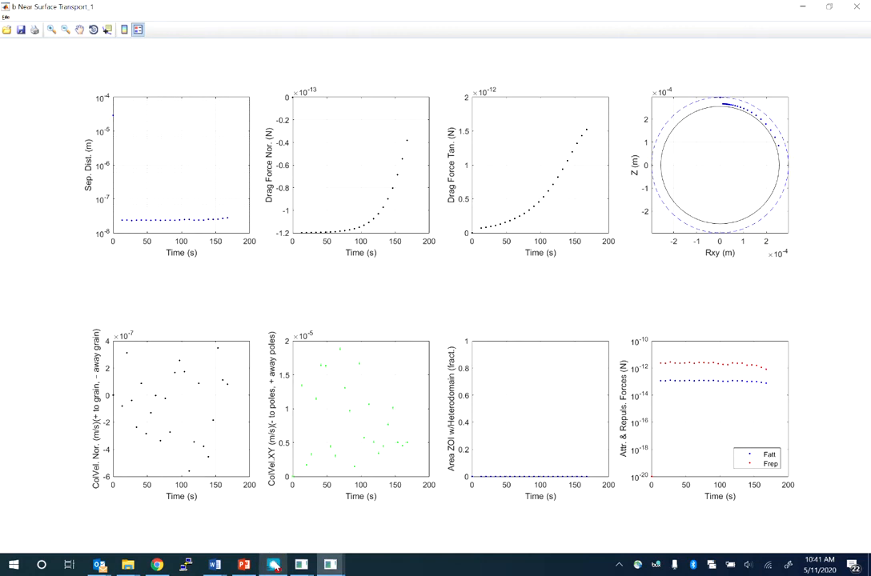
pyautogui.click(274, 565)
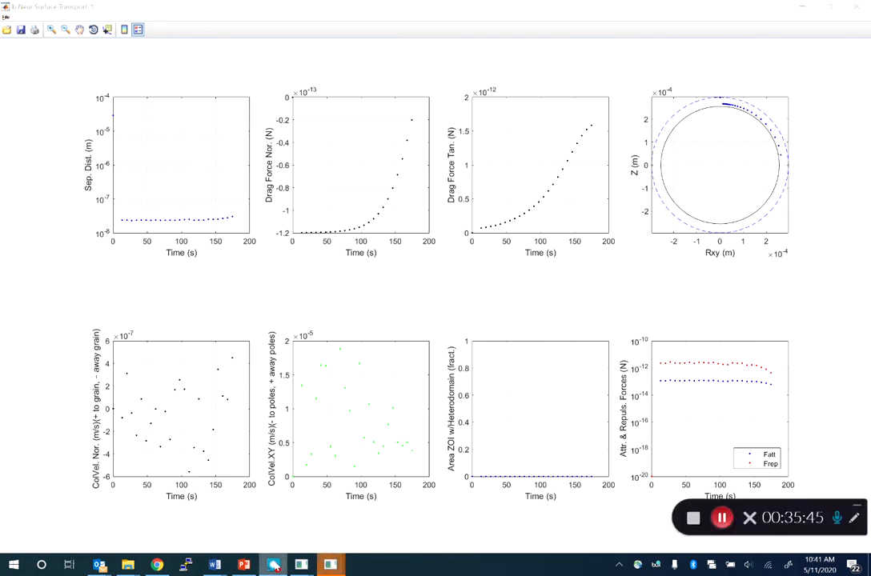
pyautogui.click(722, 518)
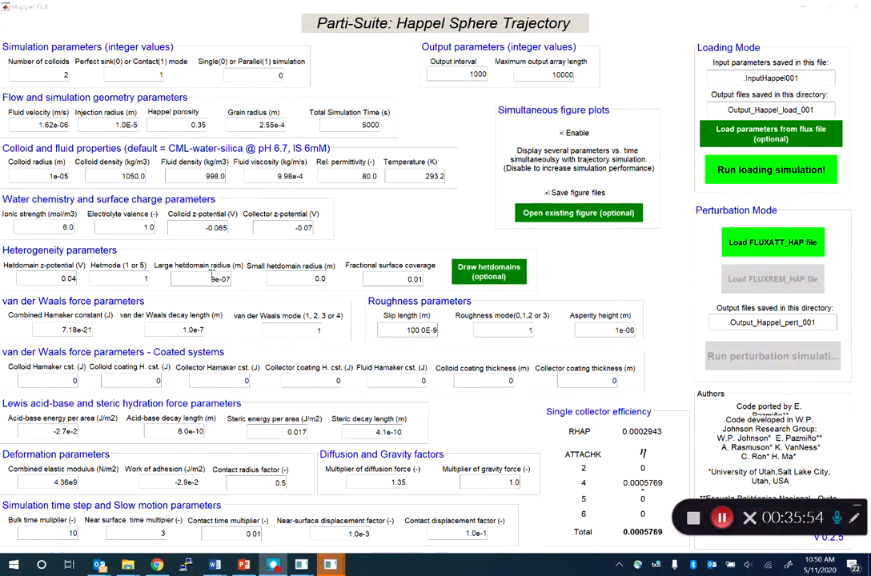
# - Run the loading simulation with the 9e-07 m large heterodomain radius and dismiss the completed run
pyautogui.click(773, 171)
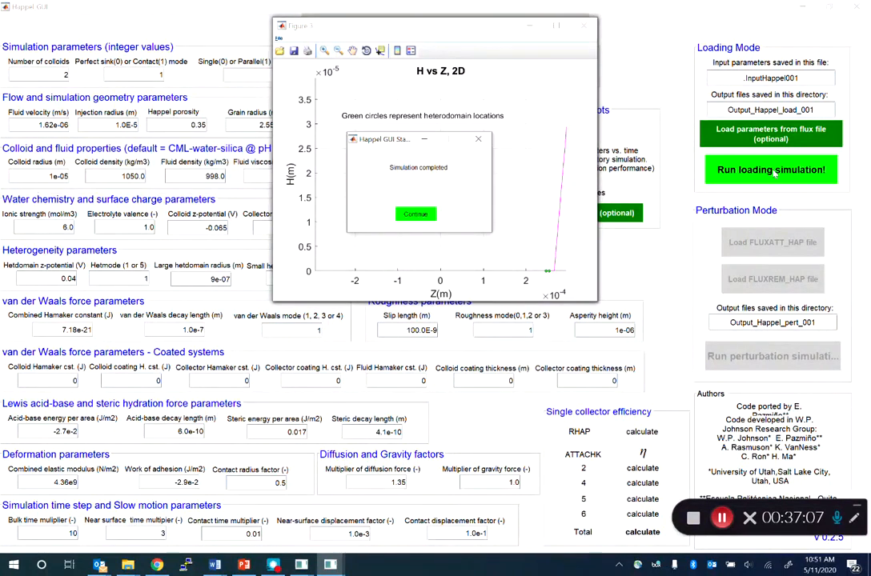
pyautogui.click(417, 213)
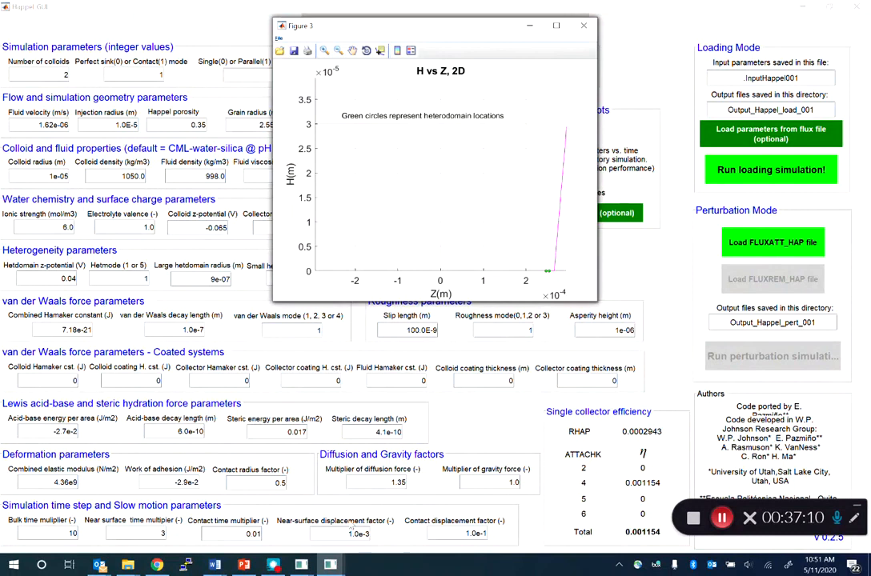
# - Examine the colloid injection positions on the Rlim plane plot and the trajectories in the Happel Geometry 3D figure
pyautogui.moveTo(330, 564)
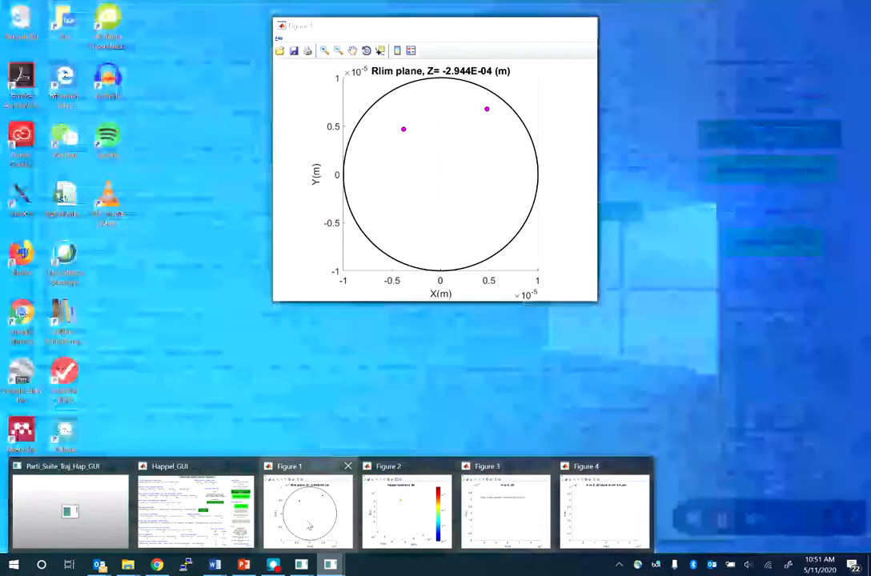
pyautogui.click(309, 508)
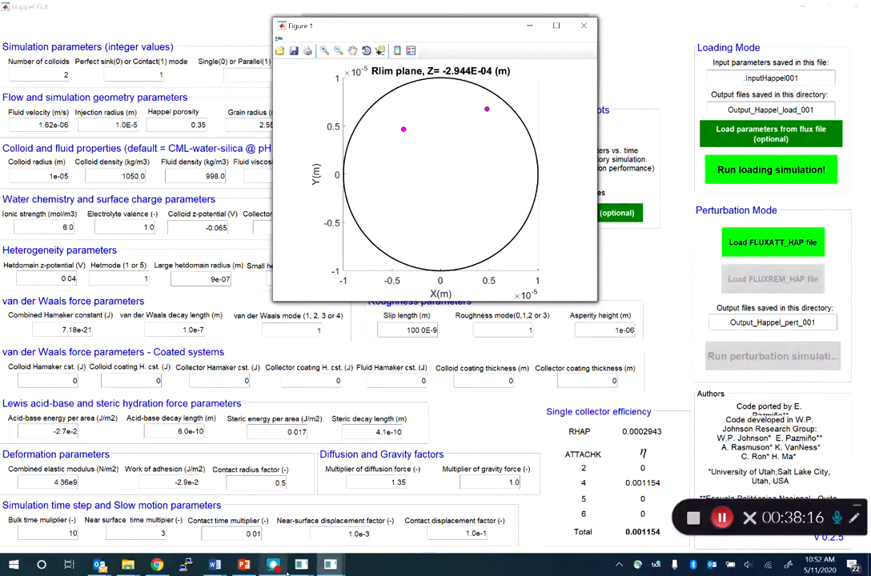
pyautogui.moveTo(324, 565)
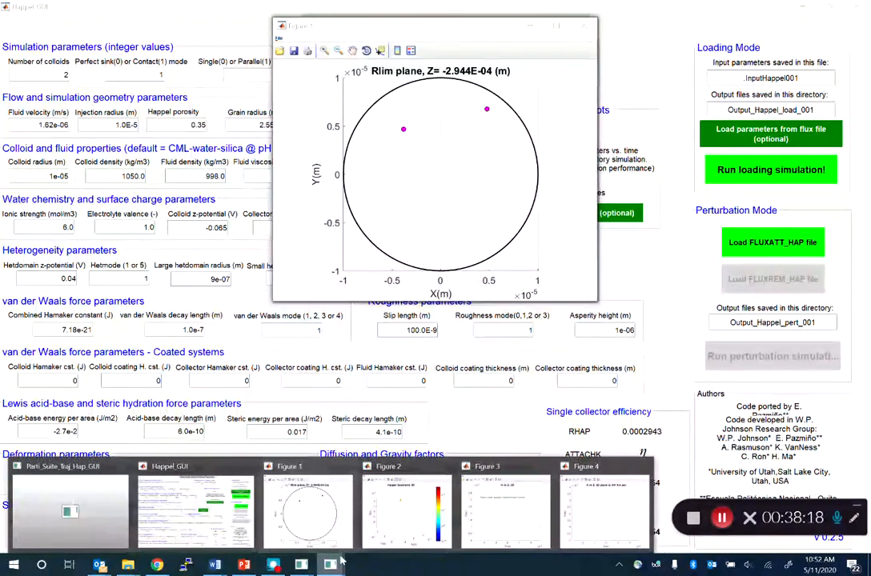
pyautogui.click(402, 521)
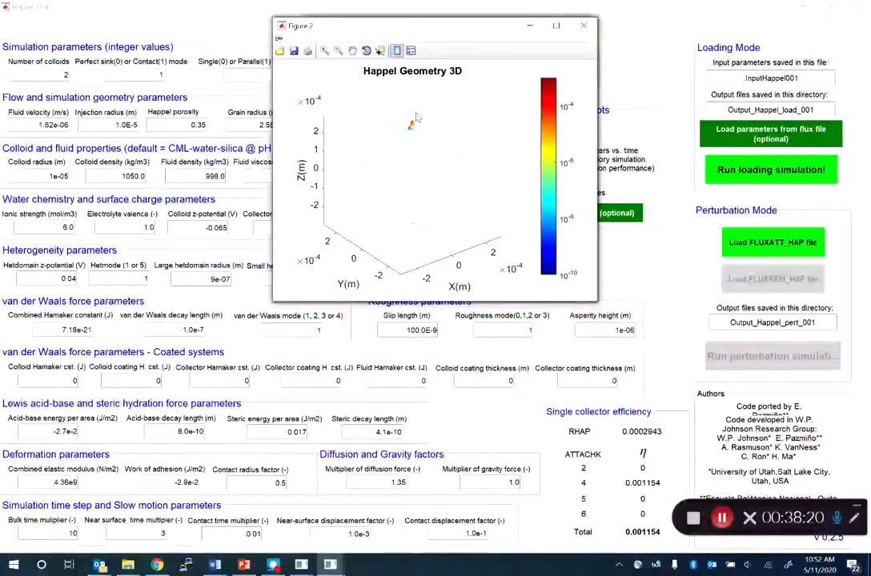